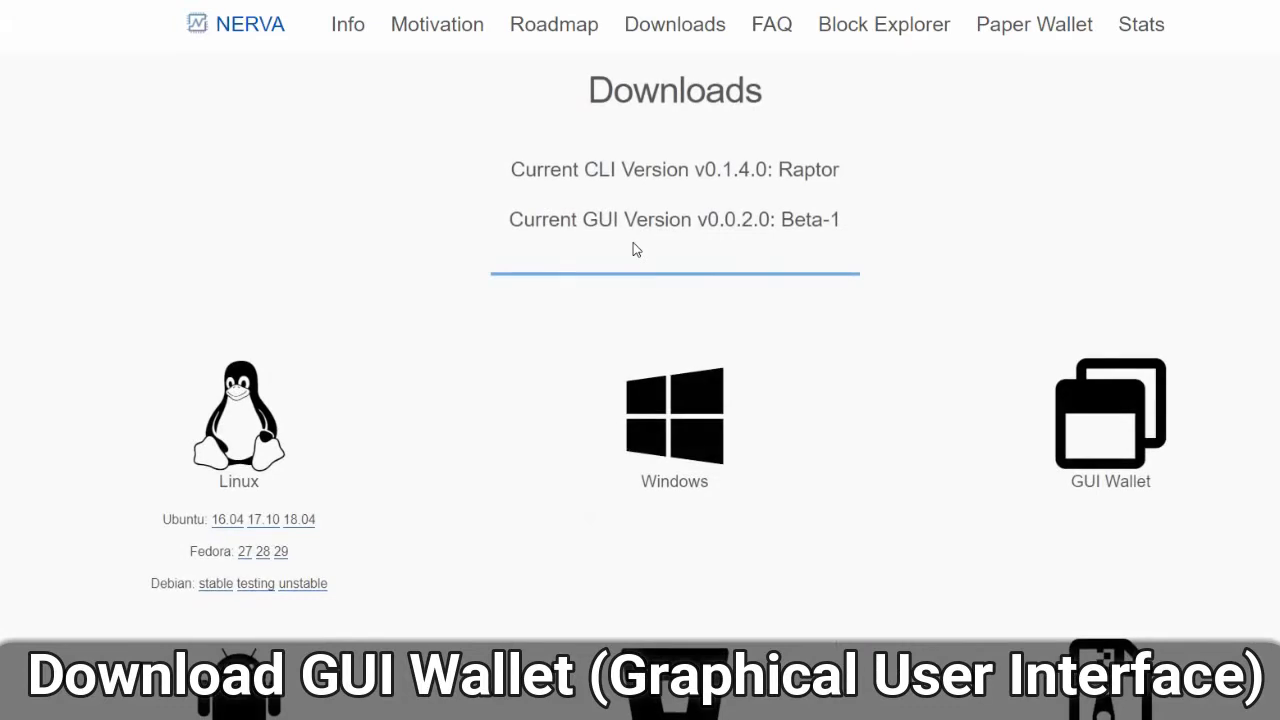
Look through the NERVA Downloads page for the GUI wallet and the other available packages.
{"action": "scroll", "coordinate": [893, 311], "scroll_direction": "down", "scroll_amount": 1}
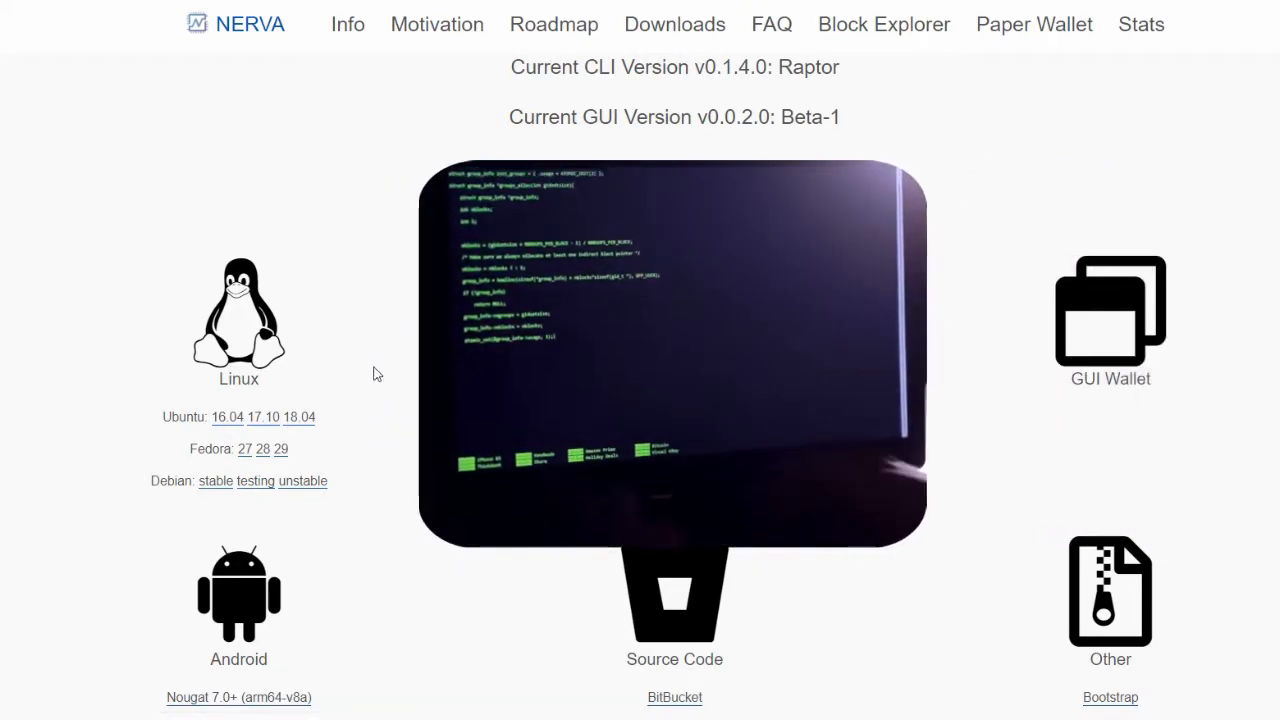
{"action": "scroll", "coordinate": [374, 371], "scroll_direction": "down", "scroll_amount": 2}
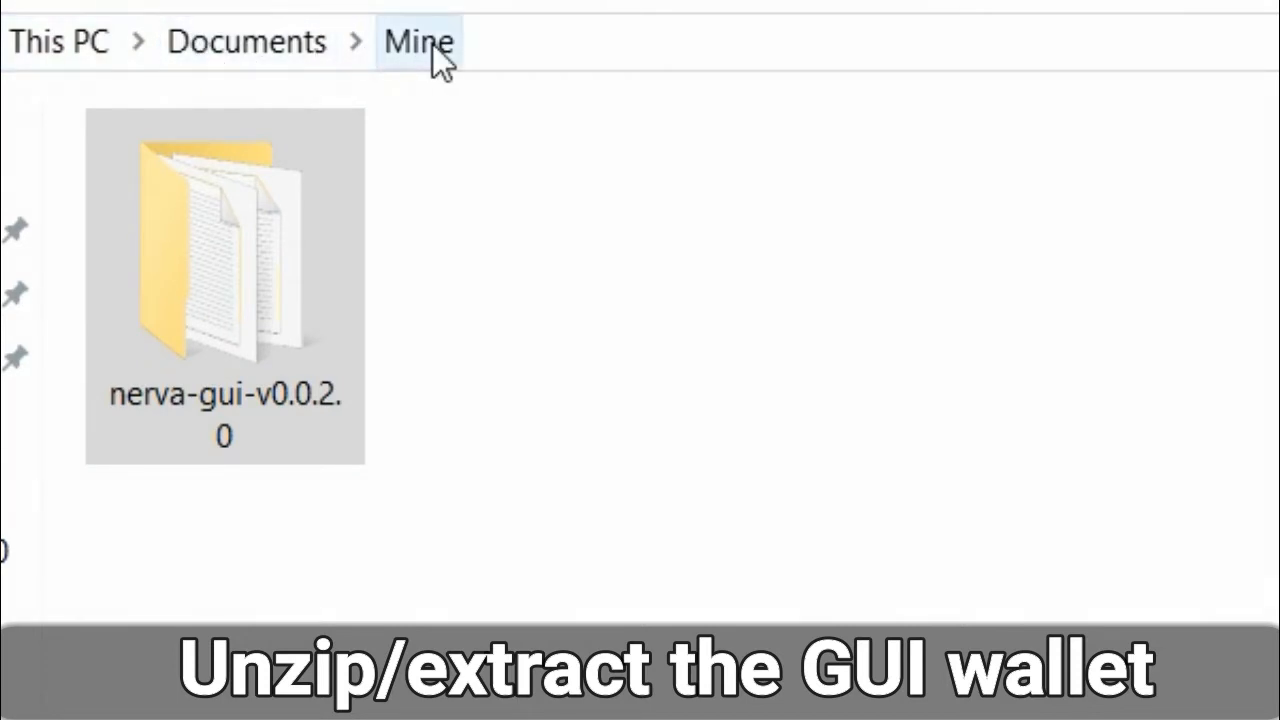
Open the extracted nerva-gui-v0.0.2.0 folder in Documents > Mine and launch its run batch file.
{"action": "double_click", "coordinate": [200, 250]}
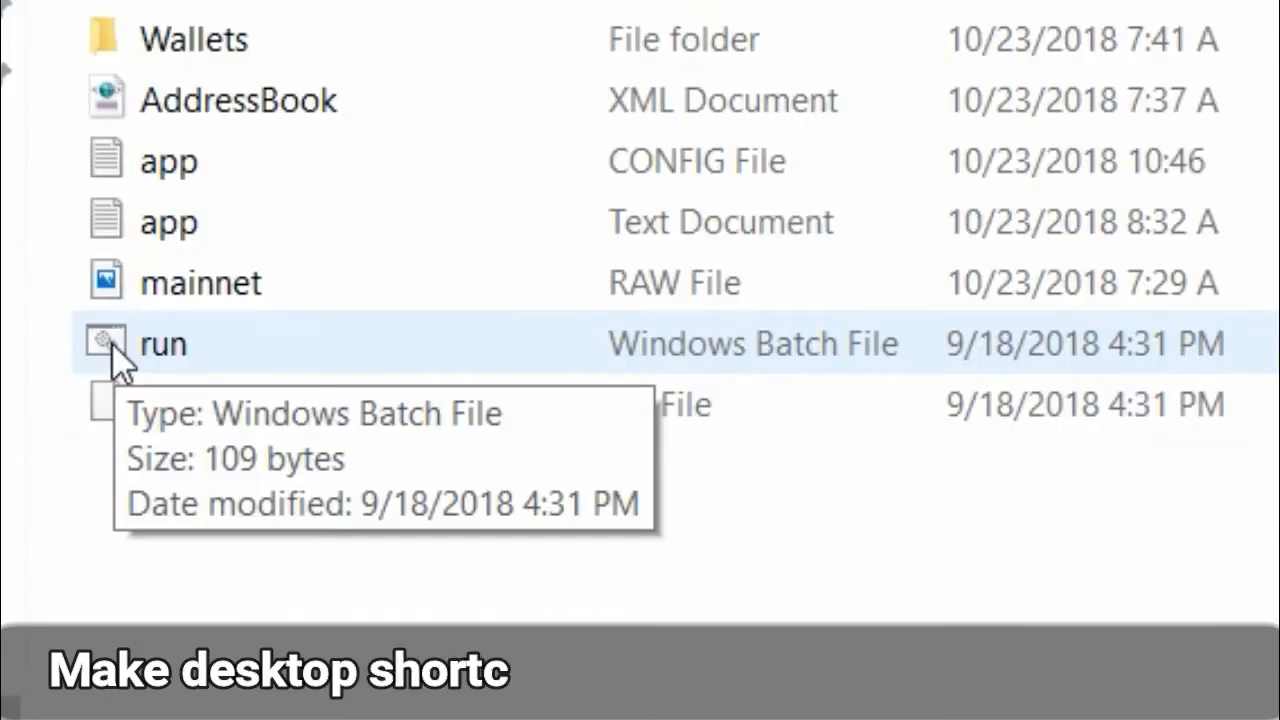
{"action": "left_click", "coordinate": [112, 343]}
{"action": "right_click", "coordinate": [112, 345]}
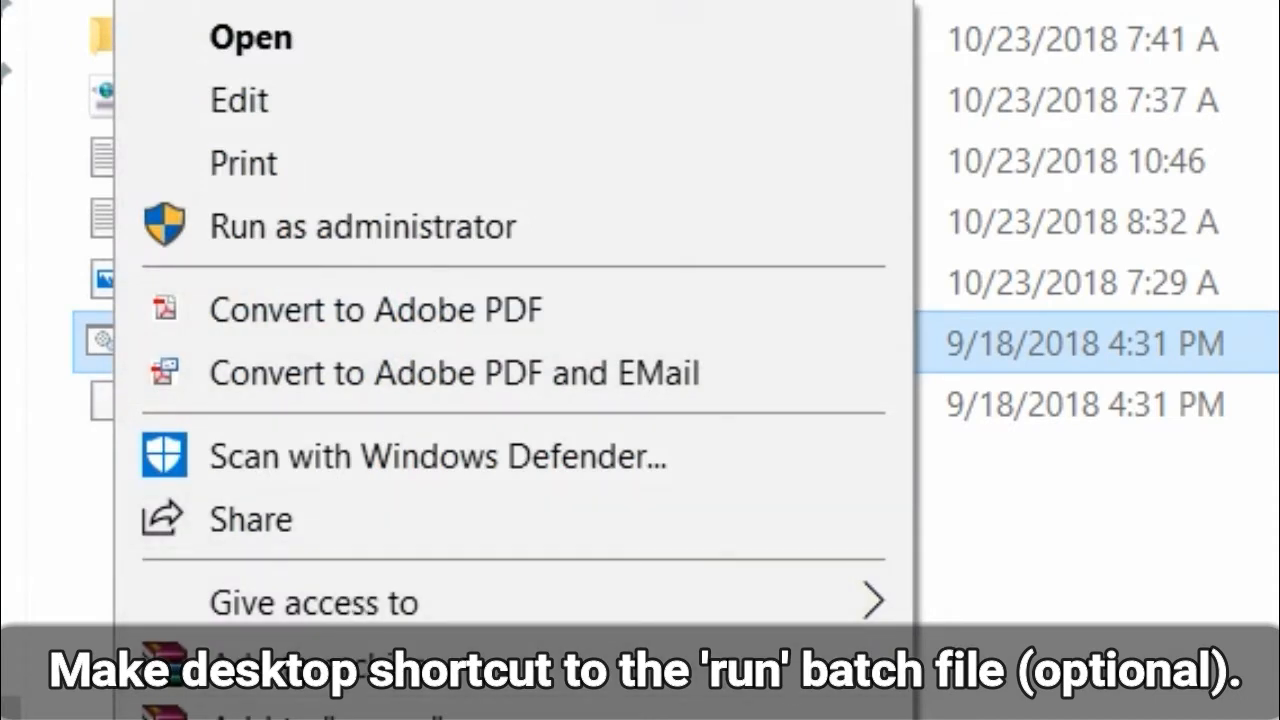
{"action": "left_click", "coordinate": [14, 124]}
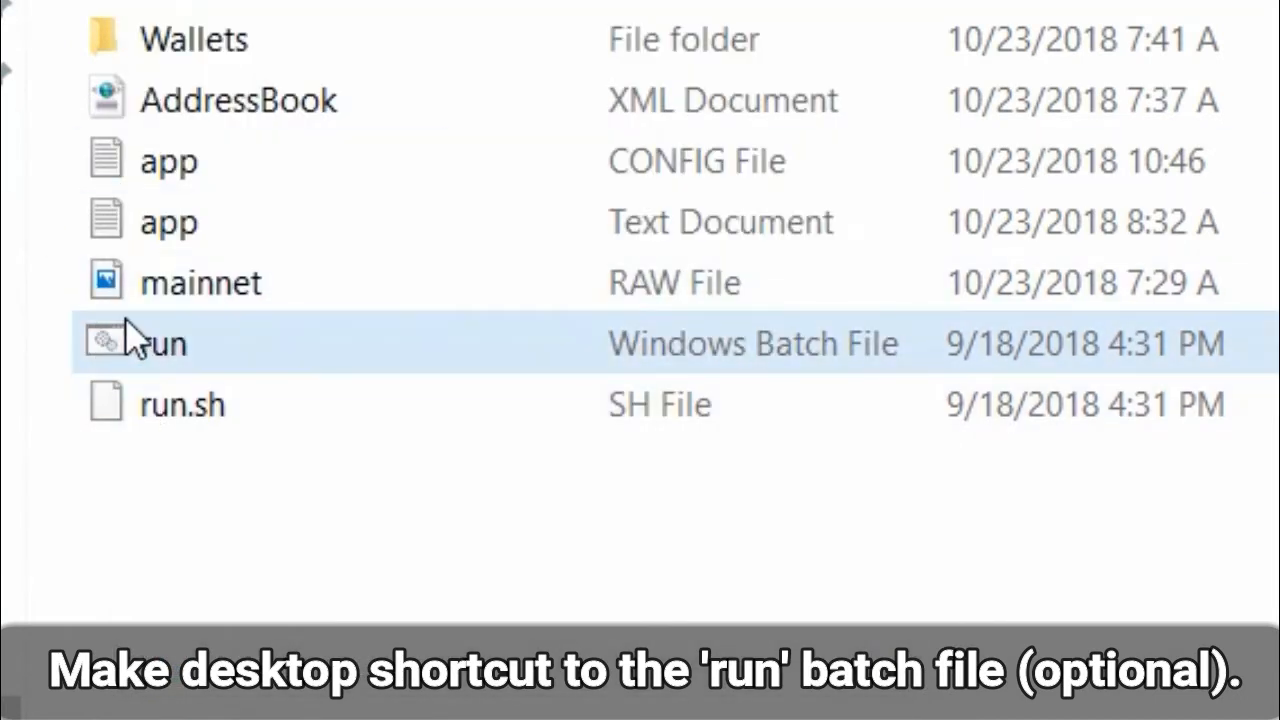
{"action": "double_click", "coordinate": [236, 358]}
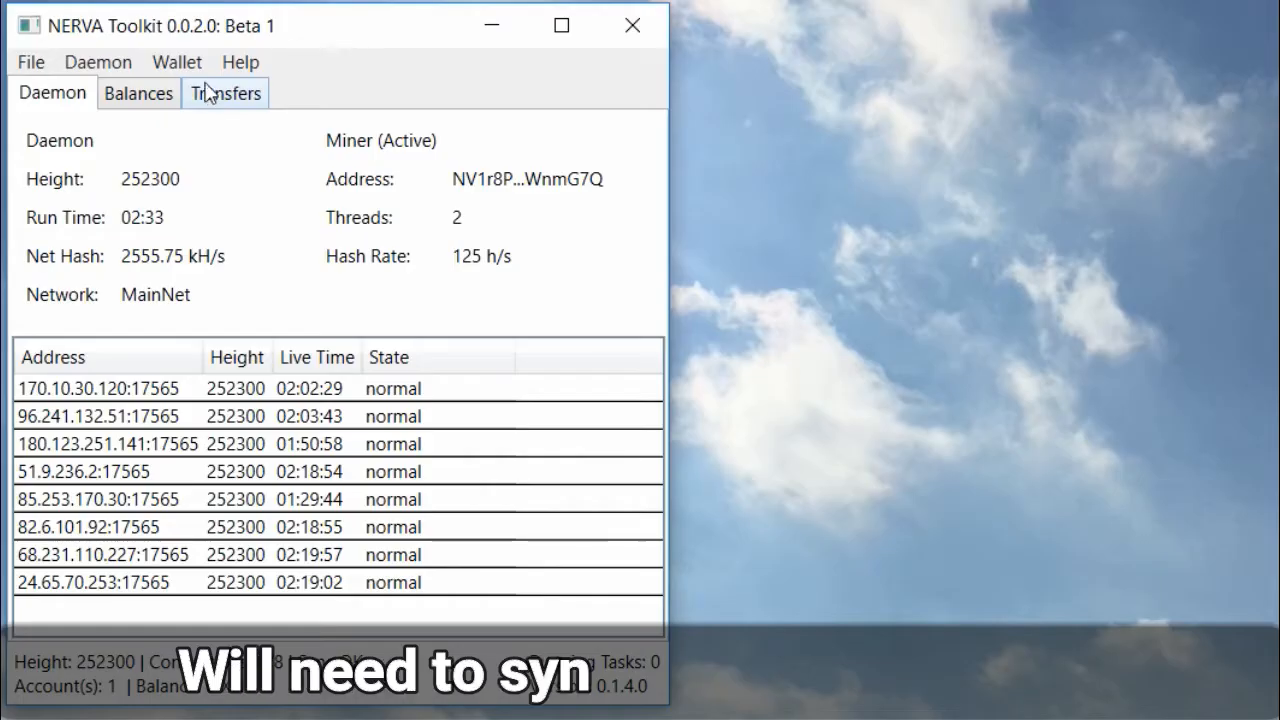
{"action": "left_click", "coordinate": [233, 63]}
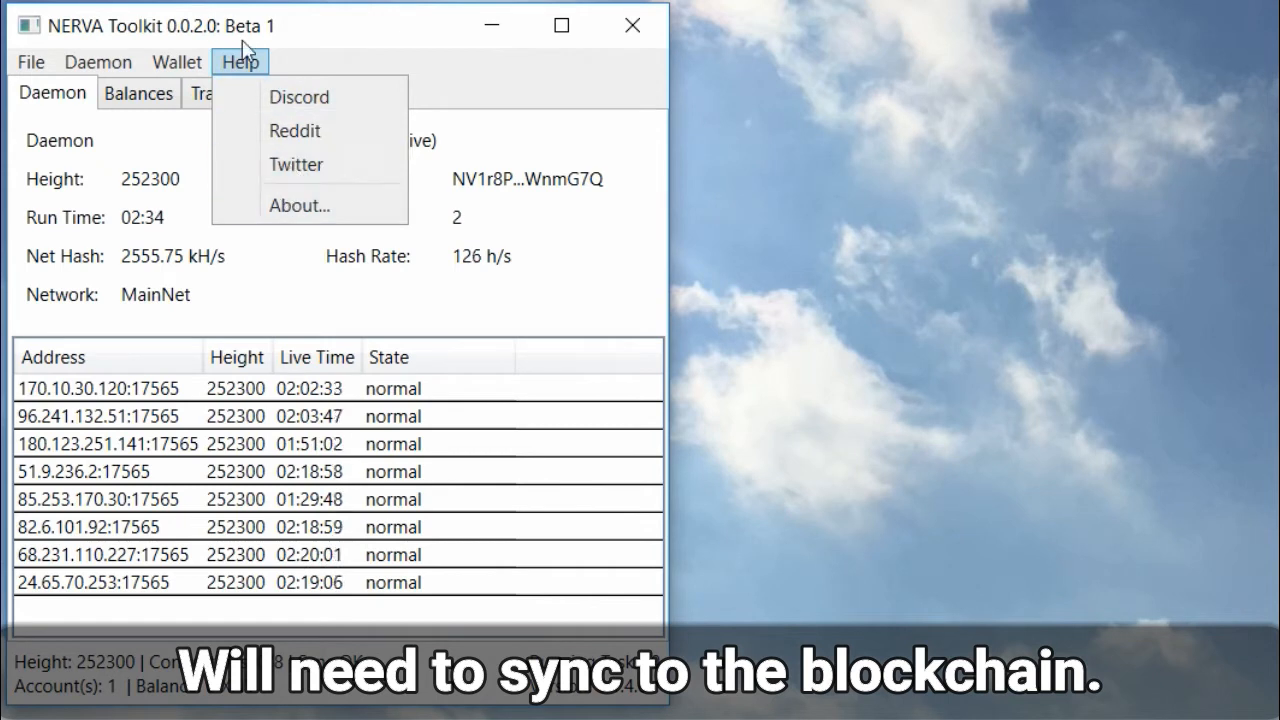
{"action": "mouse_move", "coordinate": [182, 68]}
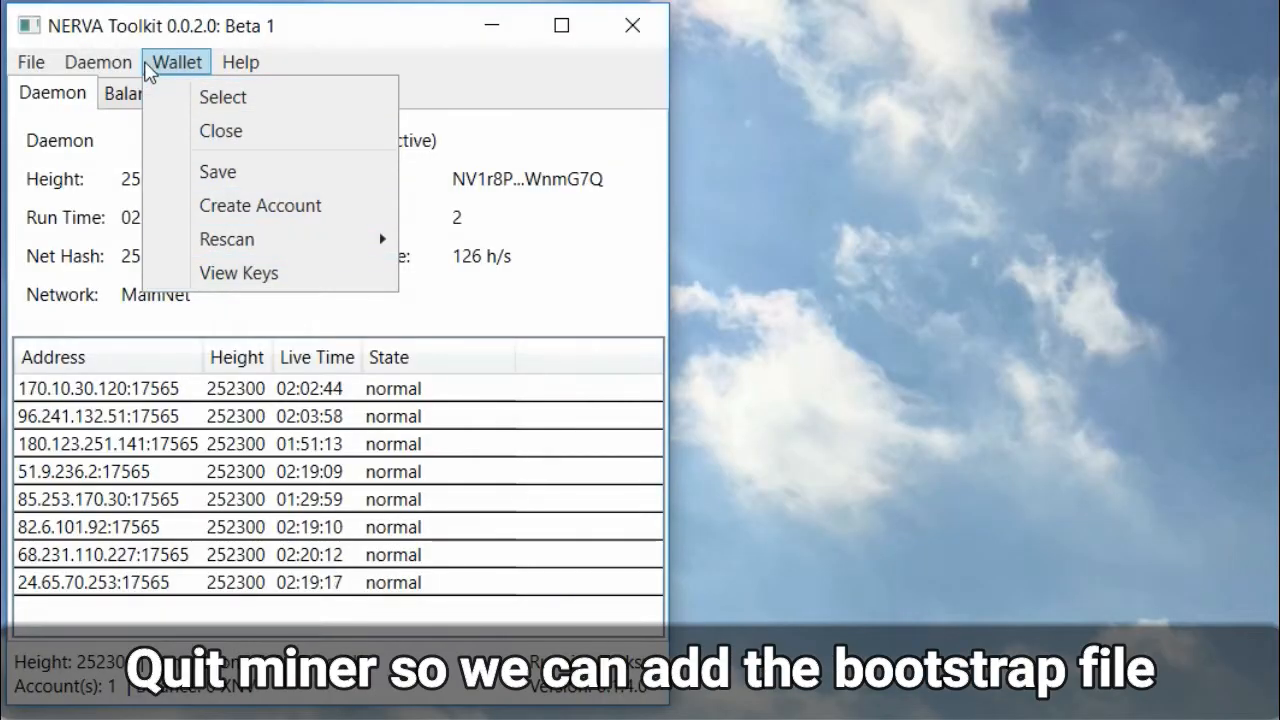
{"action": "mouse_move", "coordinate": [226, 110]}
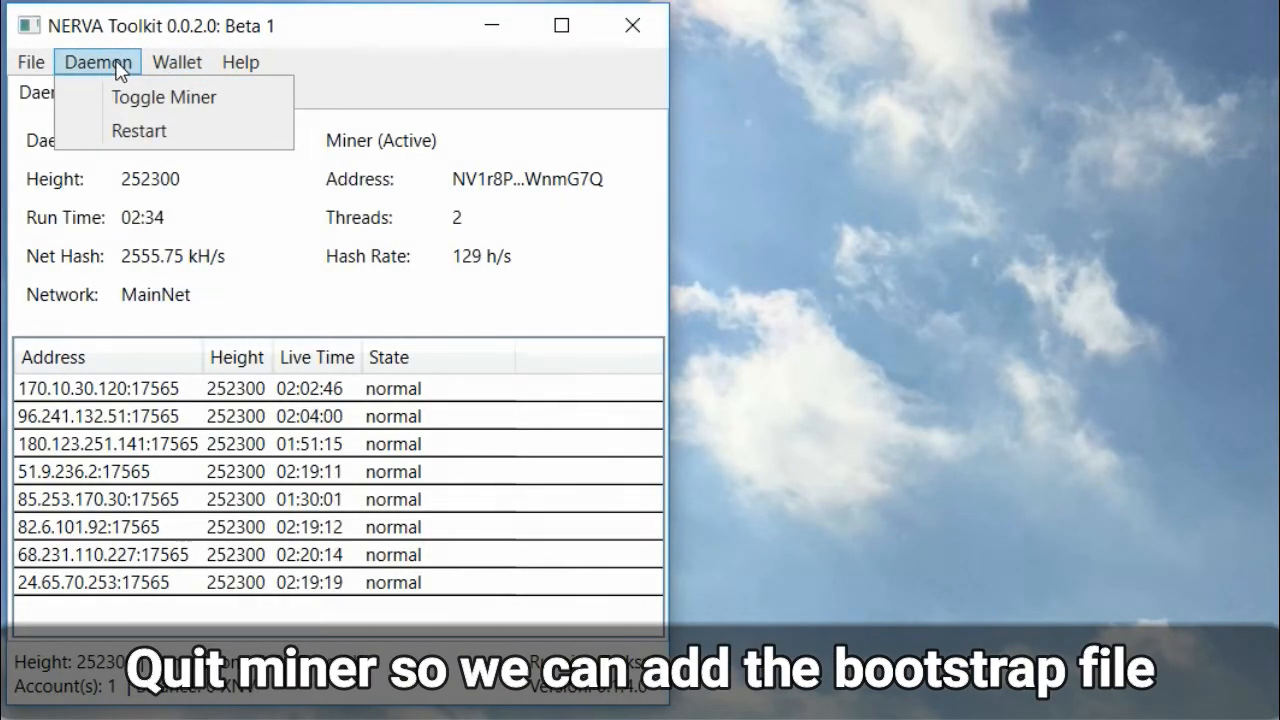
{"action": "mouse_move", "coordinate": [32, 64]}
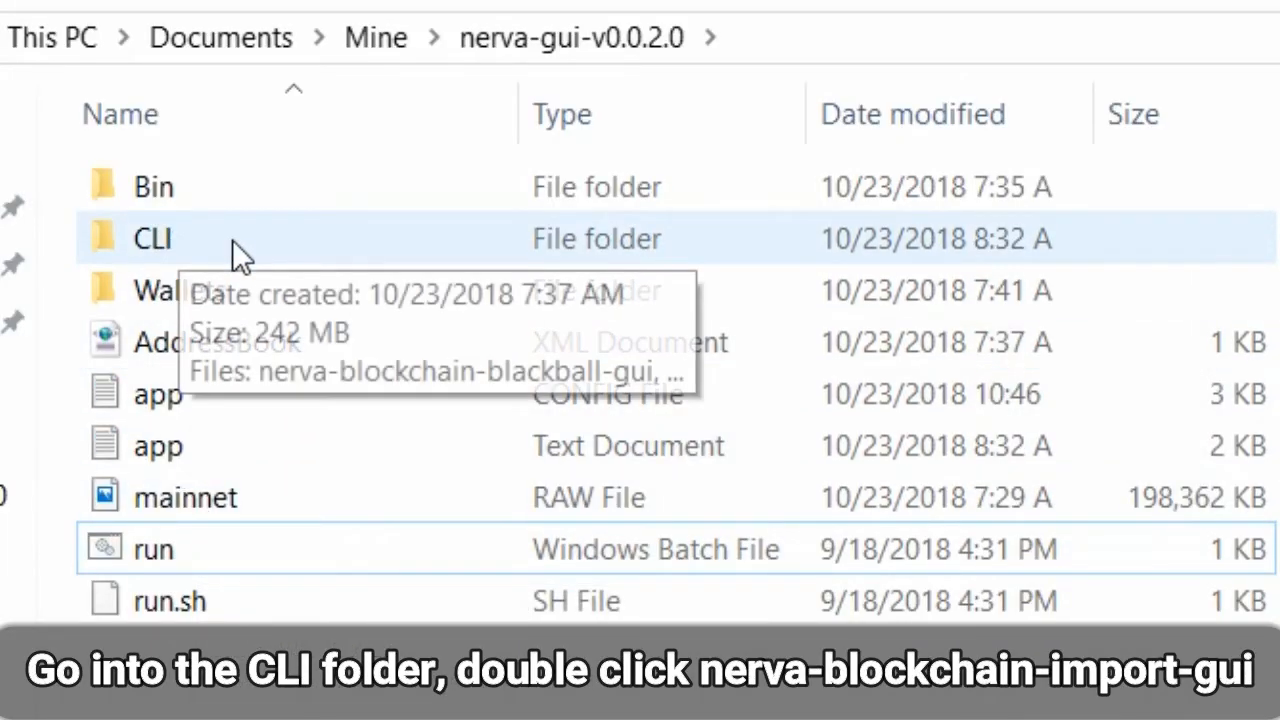
Locate the nerva-blockchain-import-gui application in the CLI folder of nerva-gui-v0.0.2.0, and return to the parent folder.
{"action": "left_click", "coordinate": [203, 240]}
{"action": "double_click", "coordinate": [203, 239]}
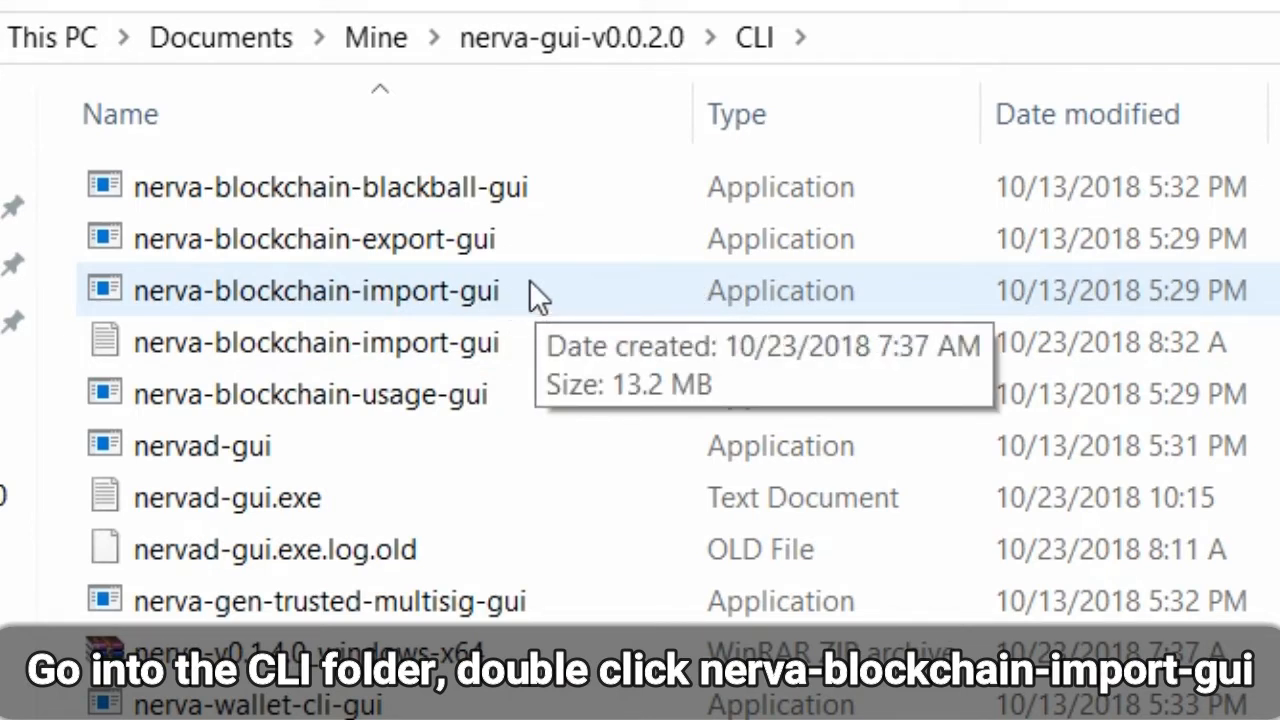
{"action": "left_click", "coordinate": [551, 40]}
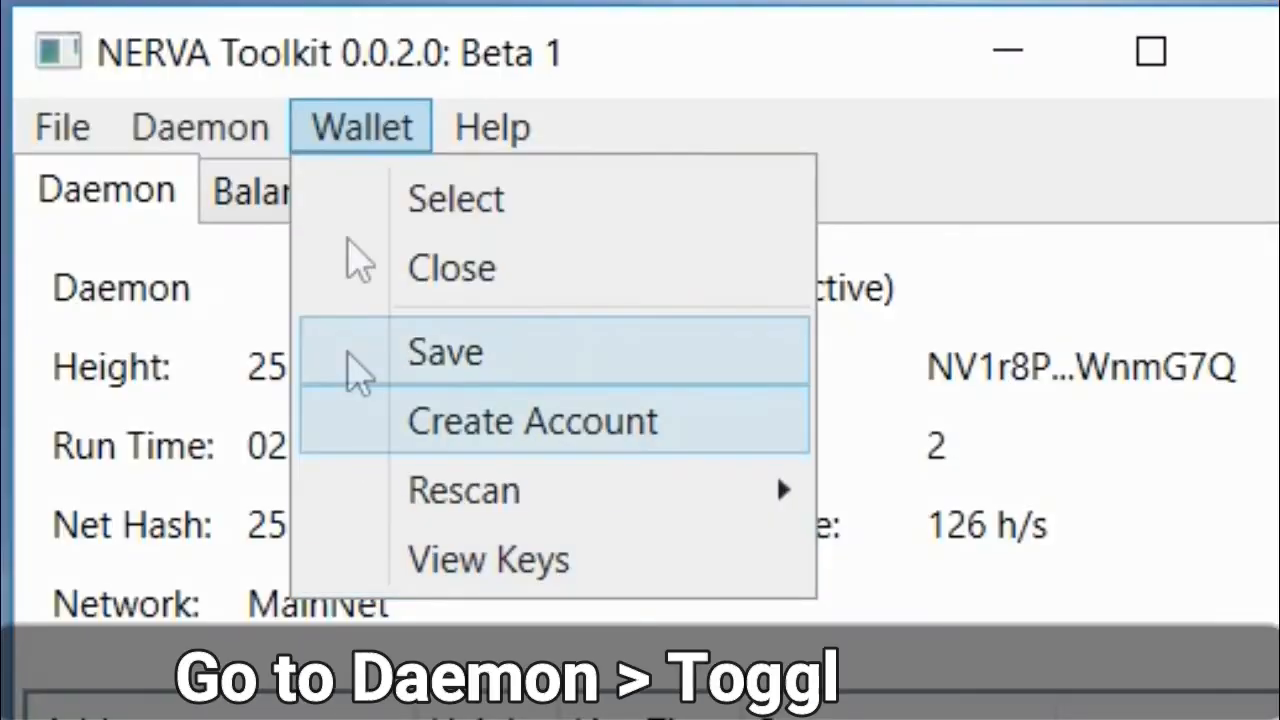
Set the number of mining threads to 2 in the NERVA Toolkit daemon preferences and apply the change.
{"action": "mouse_move", "coordinate": [248, 145]}
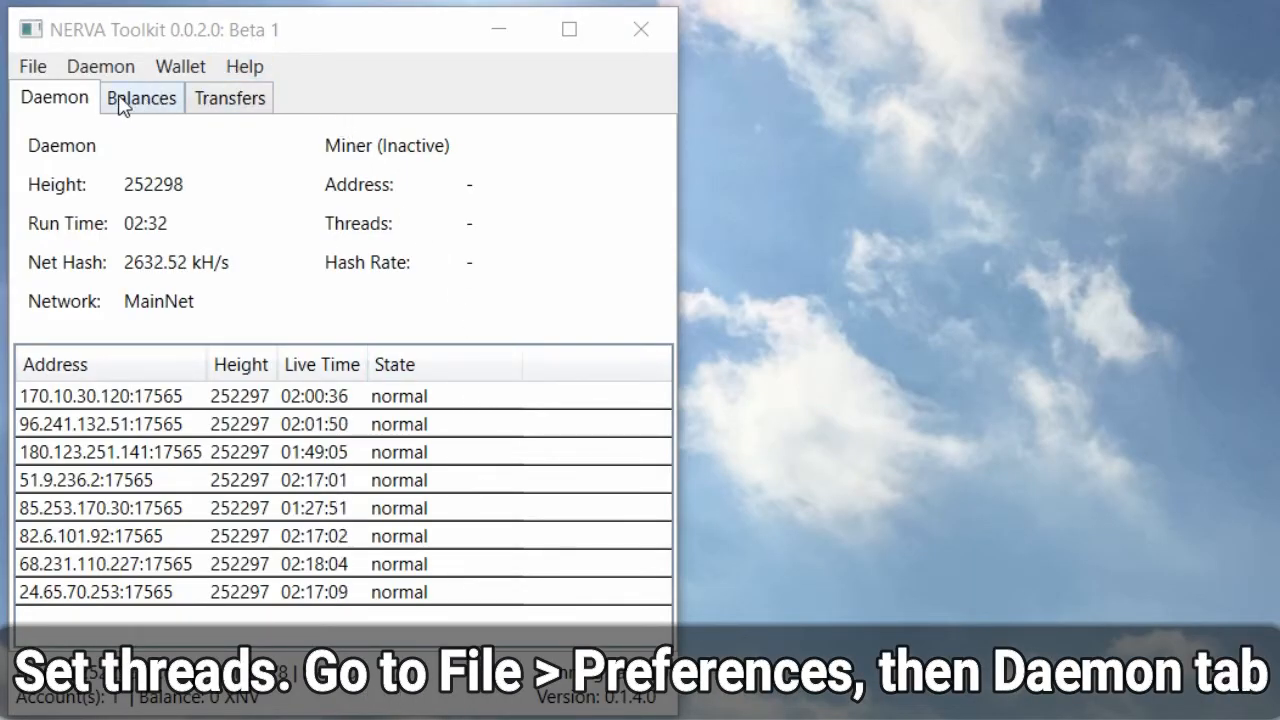
{"action": "left_click", "coordinate": [34, 64]}
{"action": "left_click", "coordinate": [66, 100]}
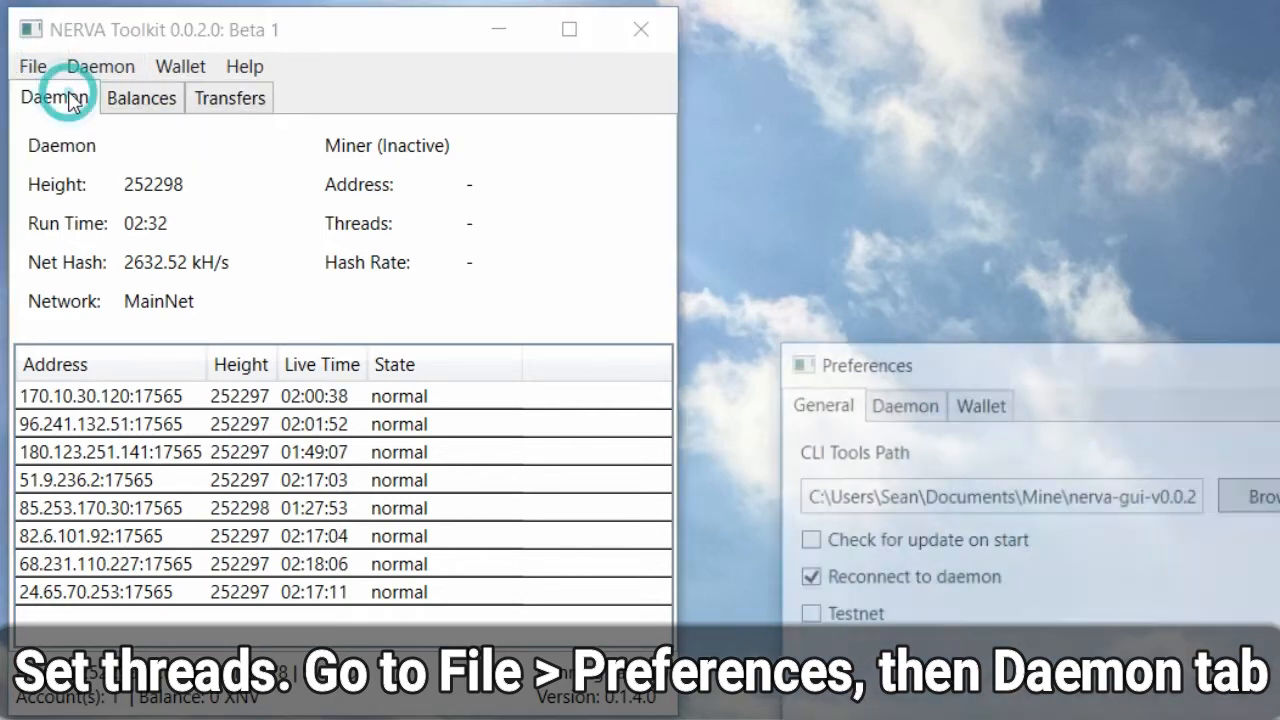
{"action": "left_click_drag", "start_coordinate": [944, 357], "coordinate": [850, 149]}
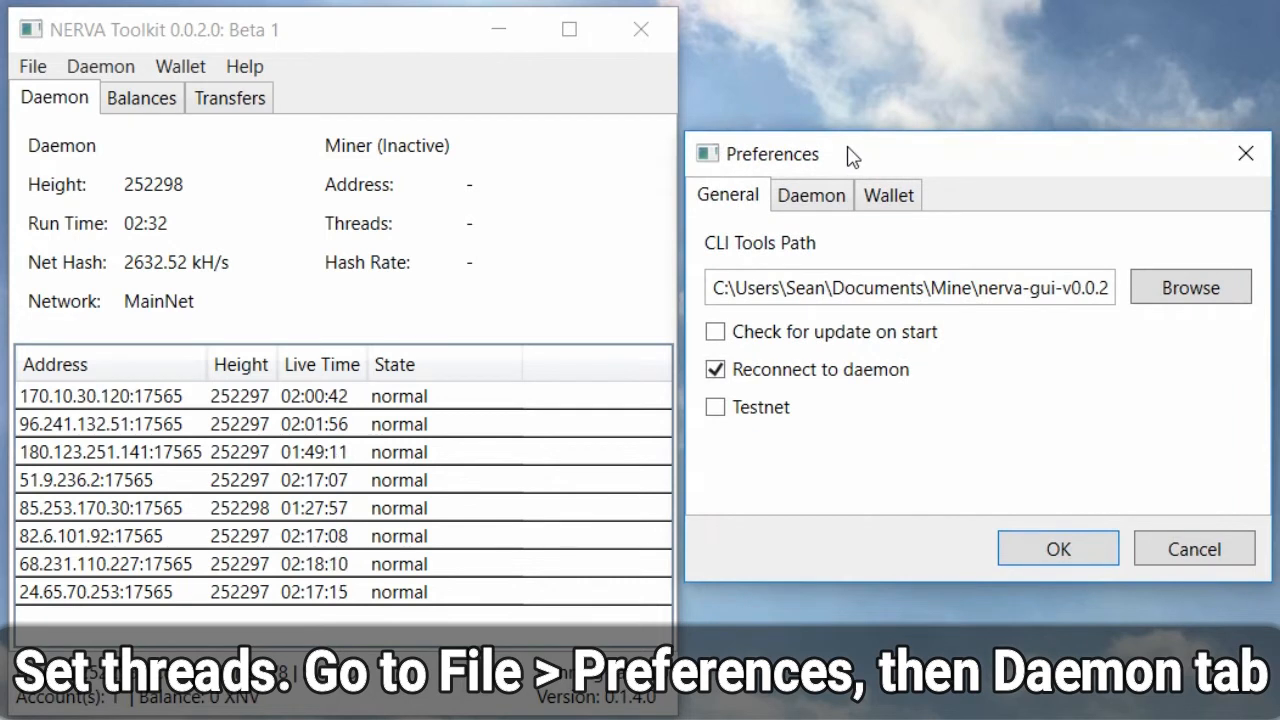
{"action": "left_click", "coordinate": [809, 197]}
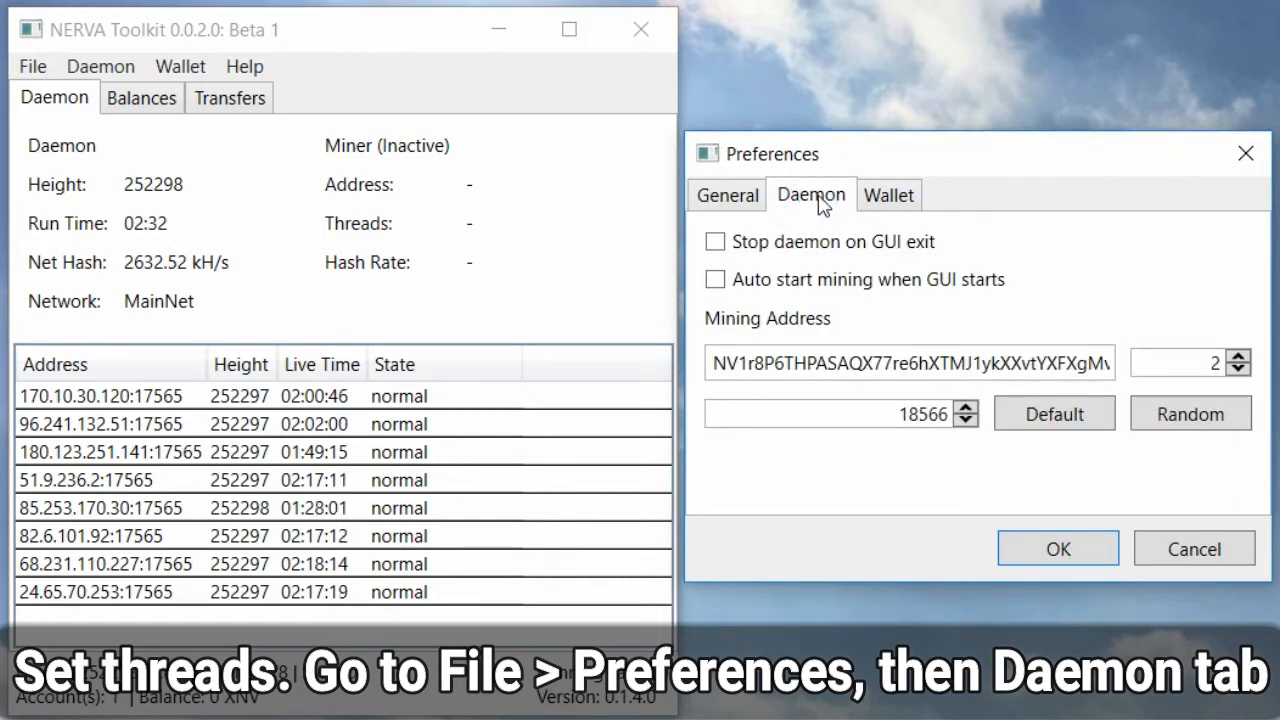
{"action": "left_click", "coordinate": [1238, 357]}
{"action": "left_click", "coordinate": [1238, 357]}
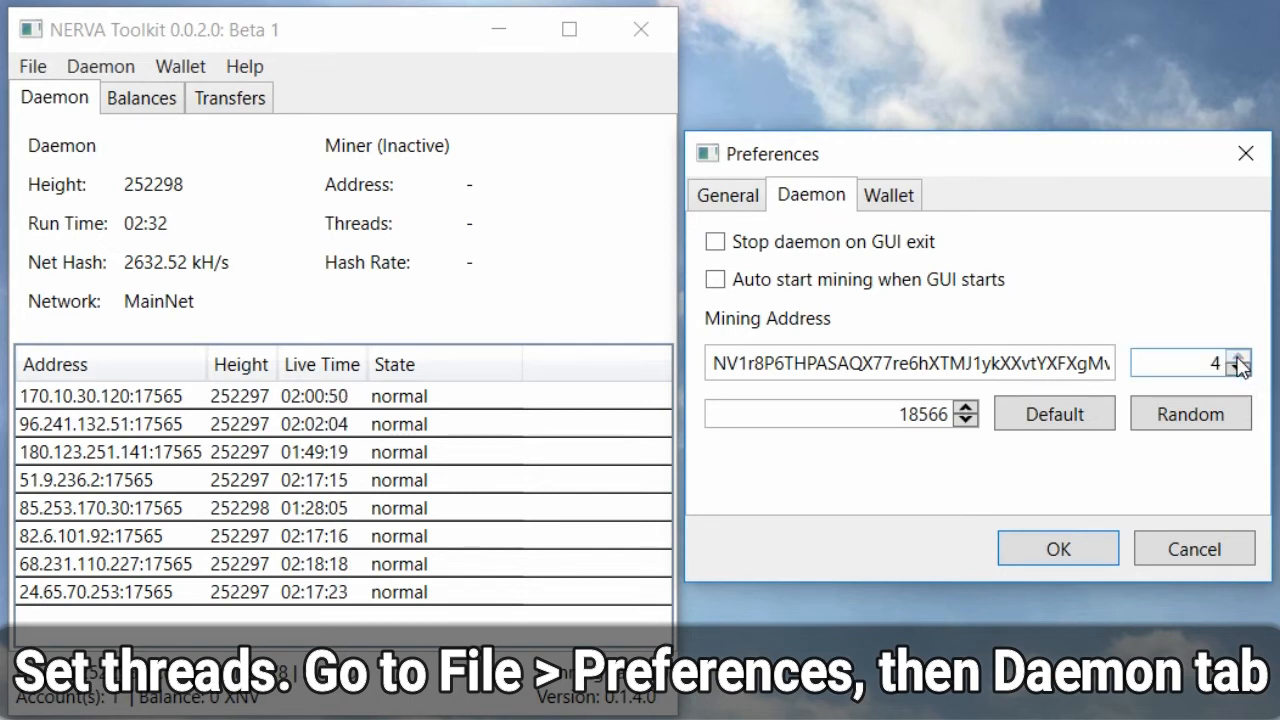
{"action": "left_click", "coordinate": [1238, 368]}
{"action": "left_click", "coordinate": [1238, 368]}
{"action": "left_click", "coordinate": [1238, 368]}
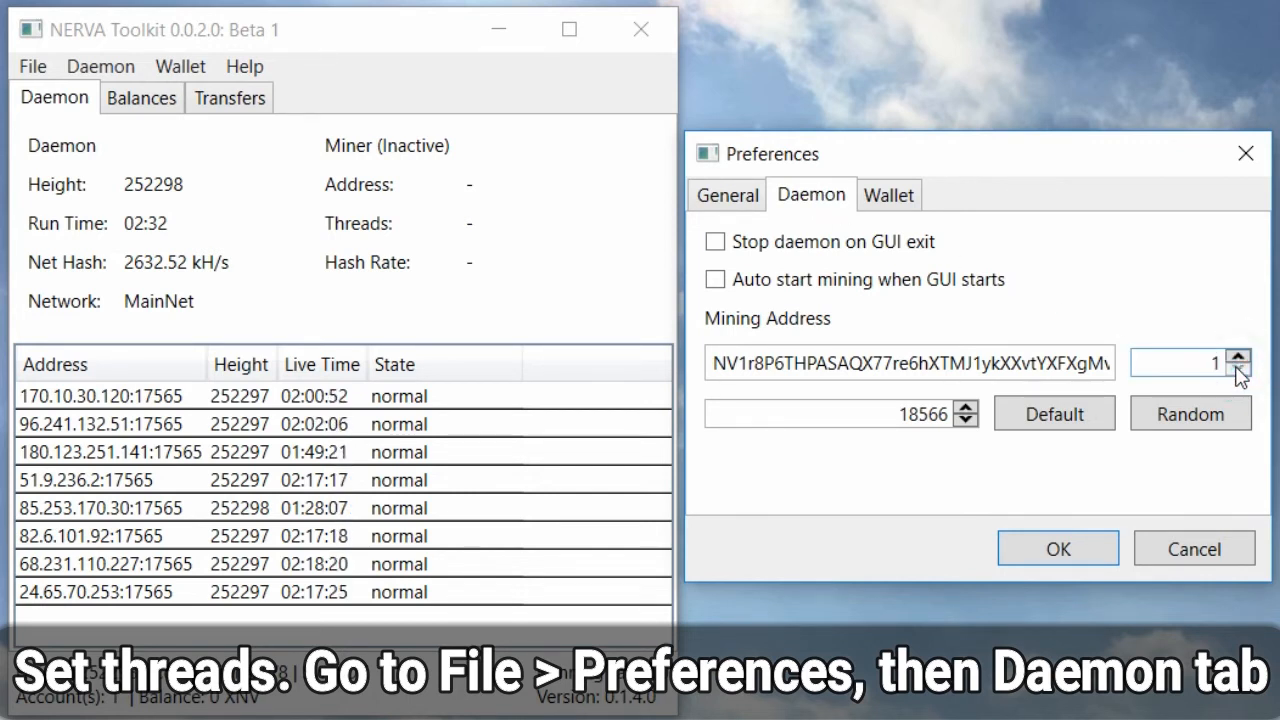
{"action": "left_click", "coordinate": [1238, 357]}
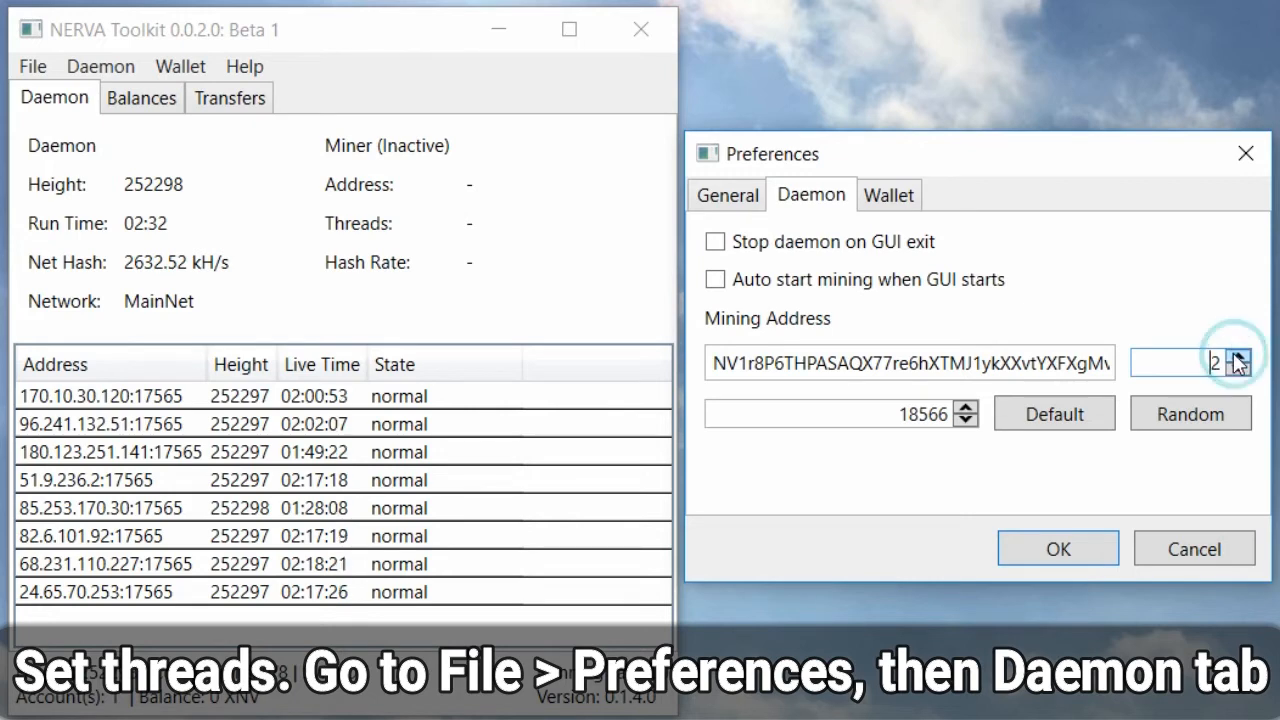
{"action": "left_click", "coordinate": [1069, 553]}
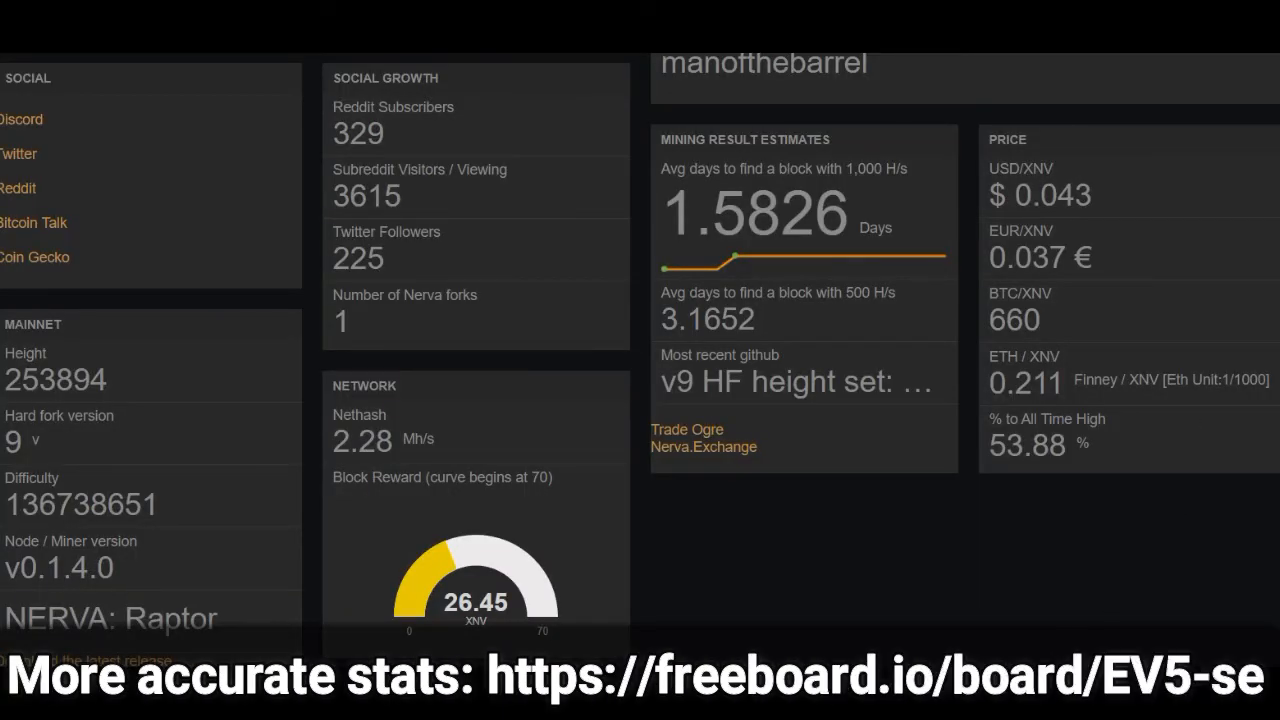
Review the NERVA stats dashboard on freeboard.io, covering mining estimates, network, price and market data.
{"action": "scroll", "coordinate": [640, 344], "scroll_direction": "up", "scroll_amount": 1}
{"action": "scroll", "coordinate": [640, 344], "scroll_direction": "down", "scroll_amount": 4}
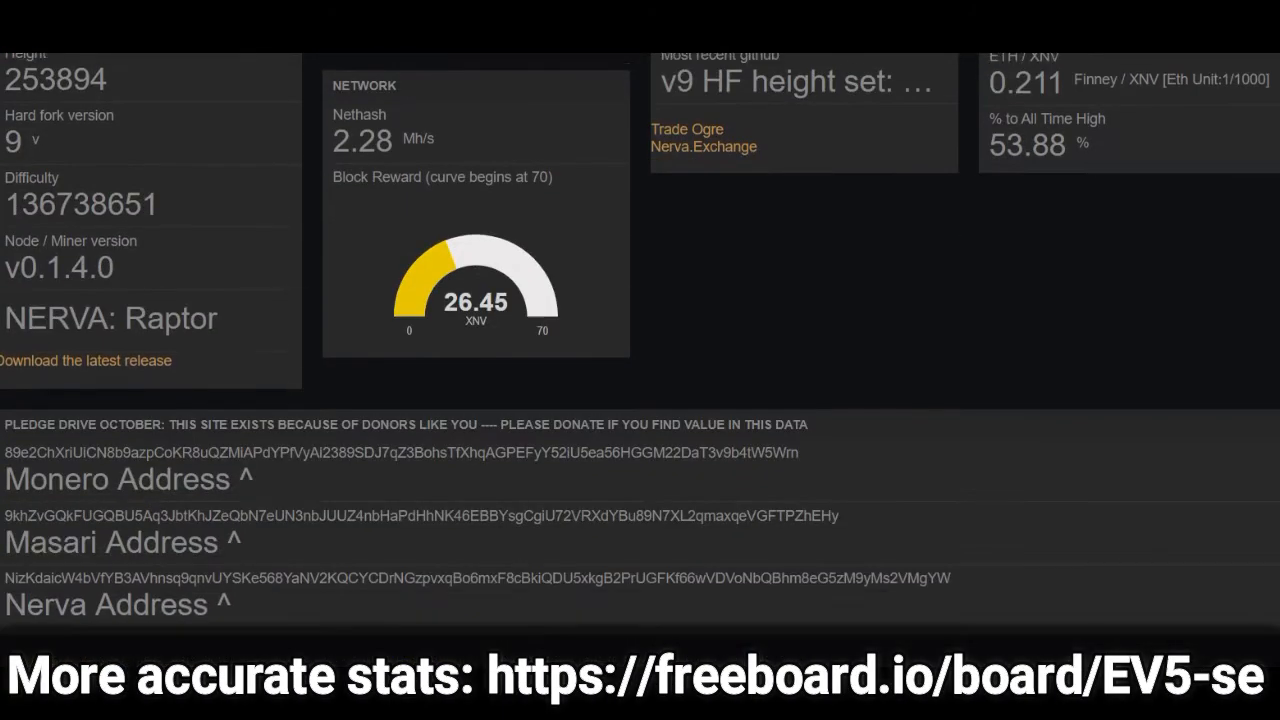
{"action": "scroll", "coordinate": [640, 344], "scroll_direction": "up", "scroll_amount": 3}
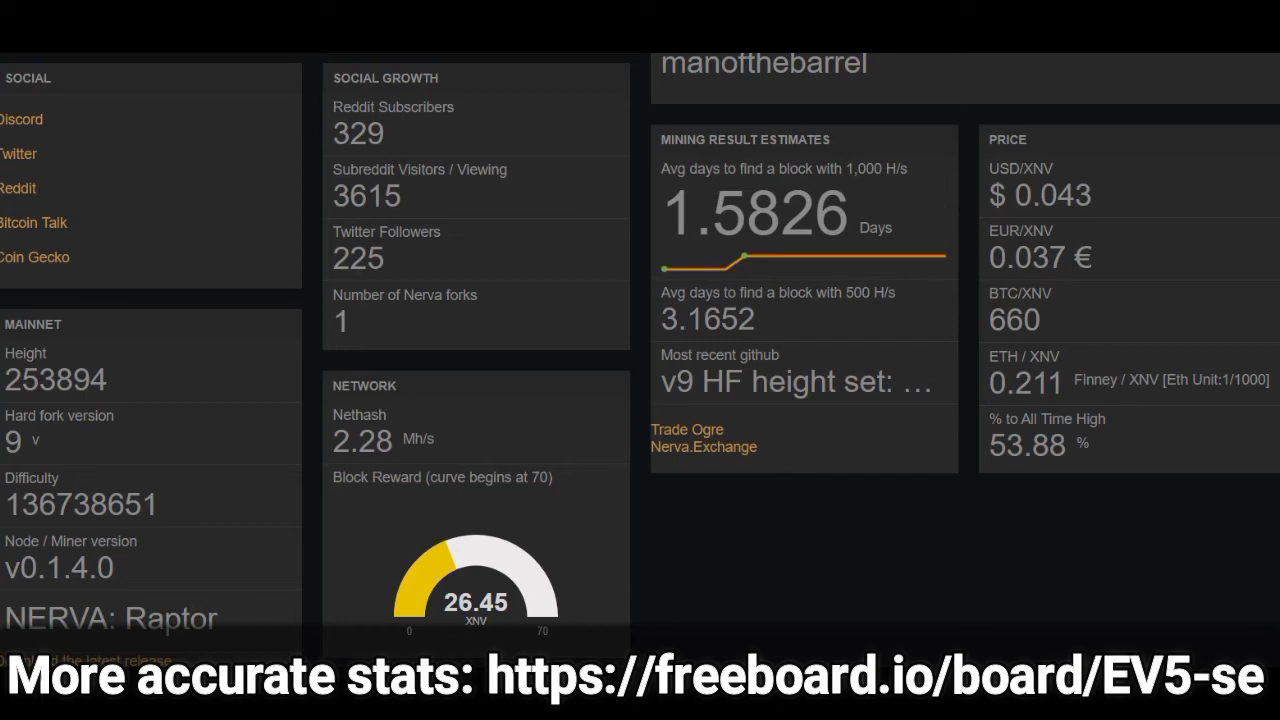
{"action": "scroll", "coordinate": [640, 344], "scroll_direction": "up", "scroll_amount": 2}
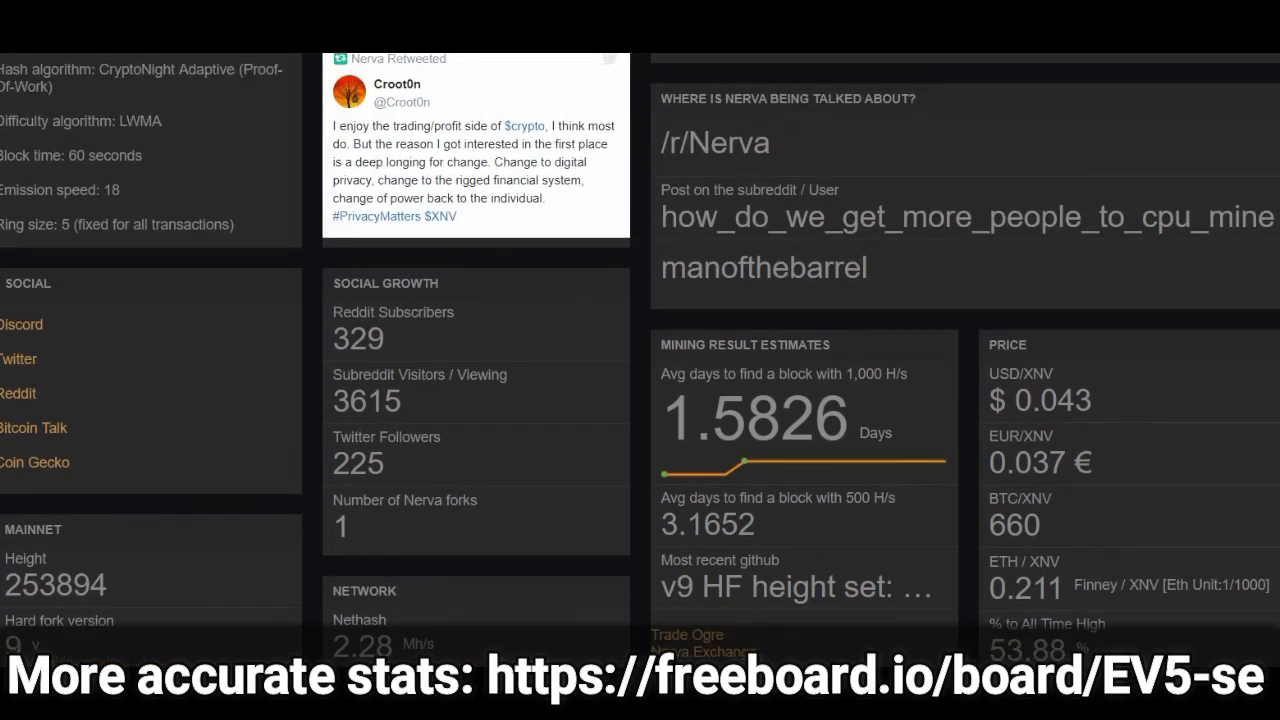
{"action": "scroll", "coordinate": [640, 358], "scroll_direction": "up", "scroll_amount": 4}
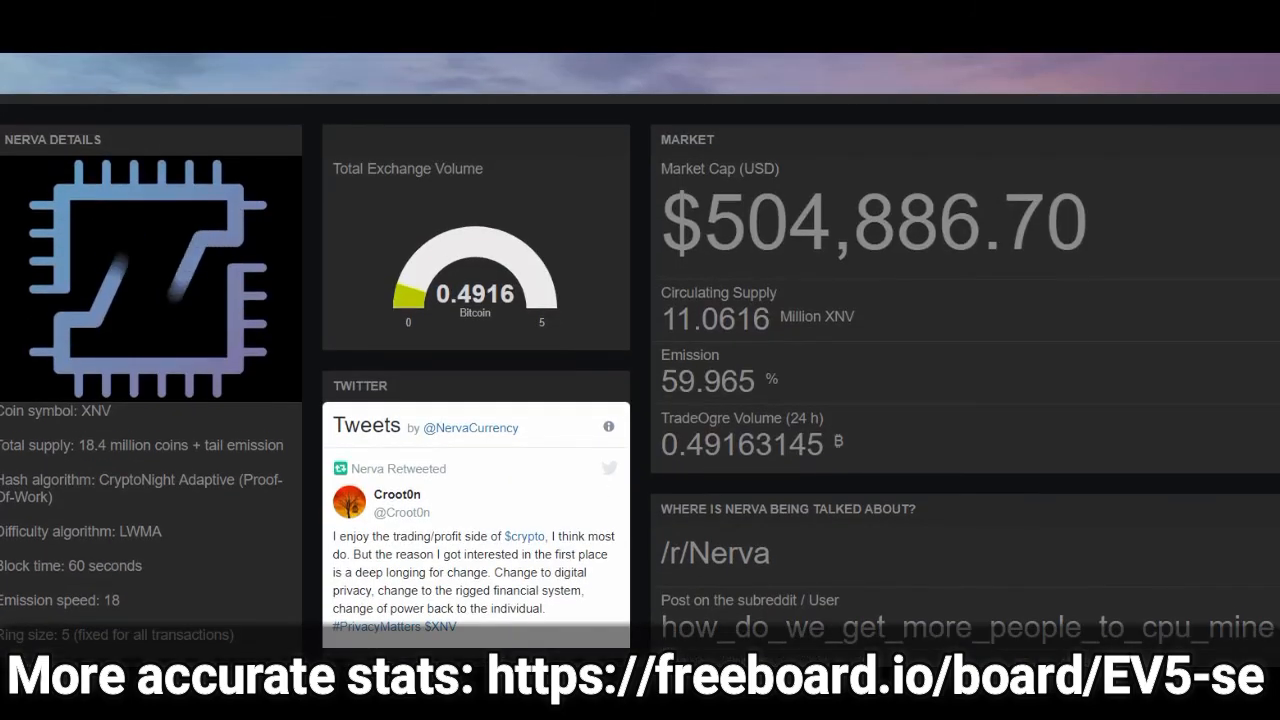
{"action": "scroll", "coordinate": [640, 360], "scroll_direction": "up", "scroll_amount": 2}
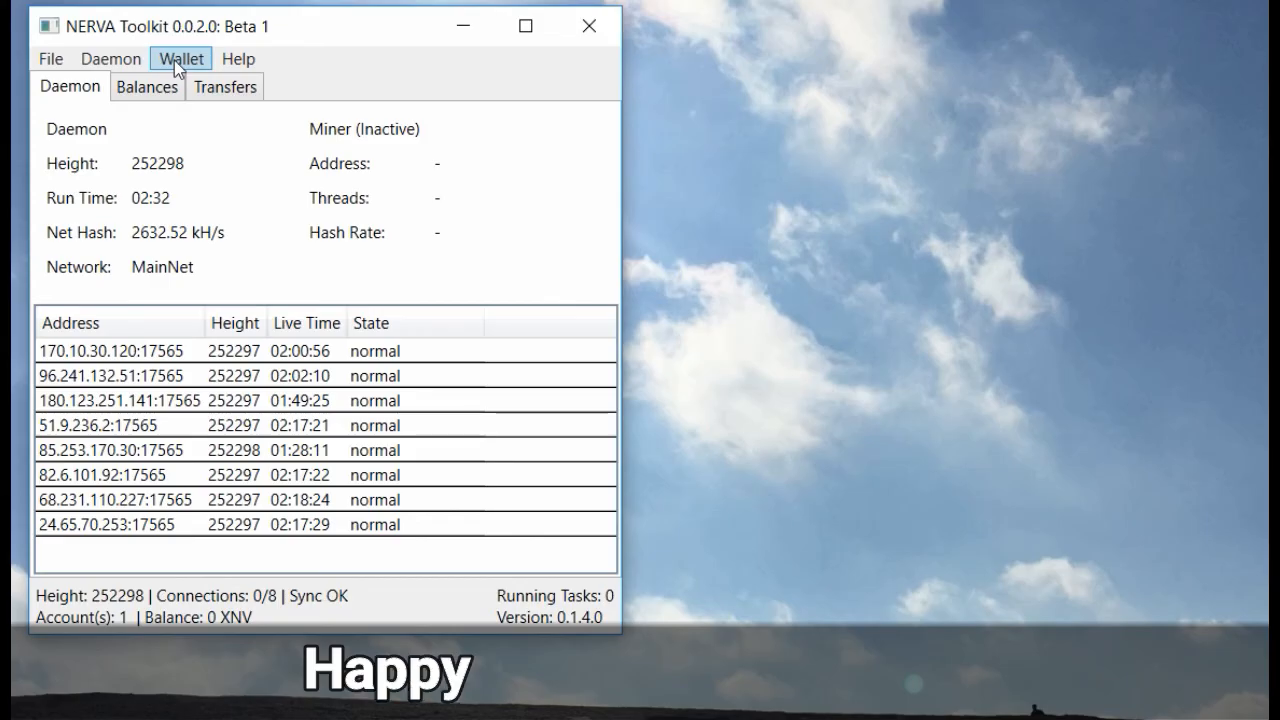
Switch back to NERVA Toolkit and toggle the miner on.
{"action": "left_click", "coordinate": [175, 61]}
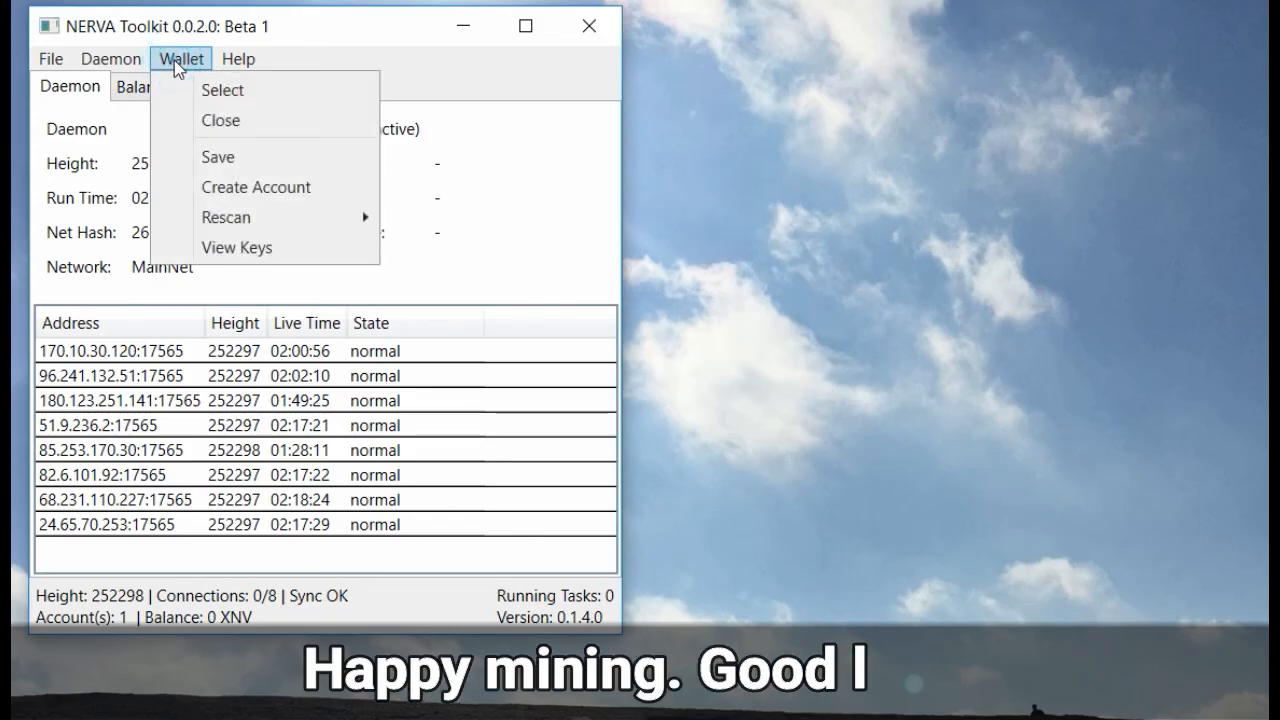
{"action": "mouse_move", "coordinate": [132, 60]}
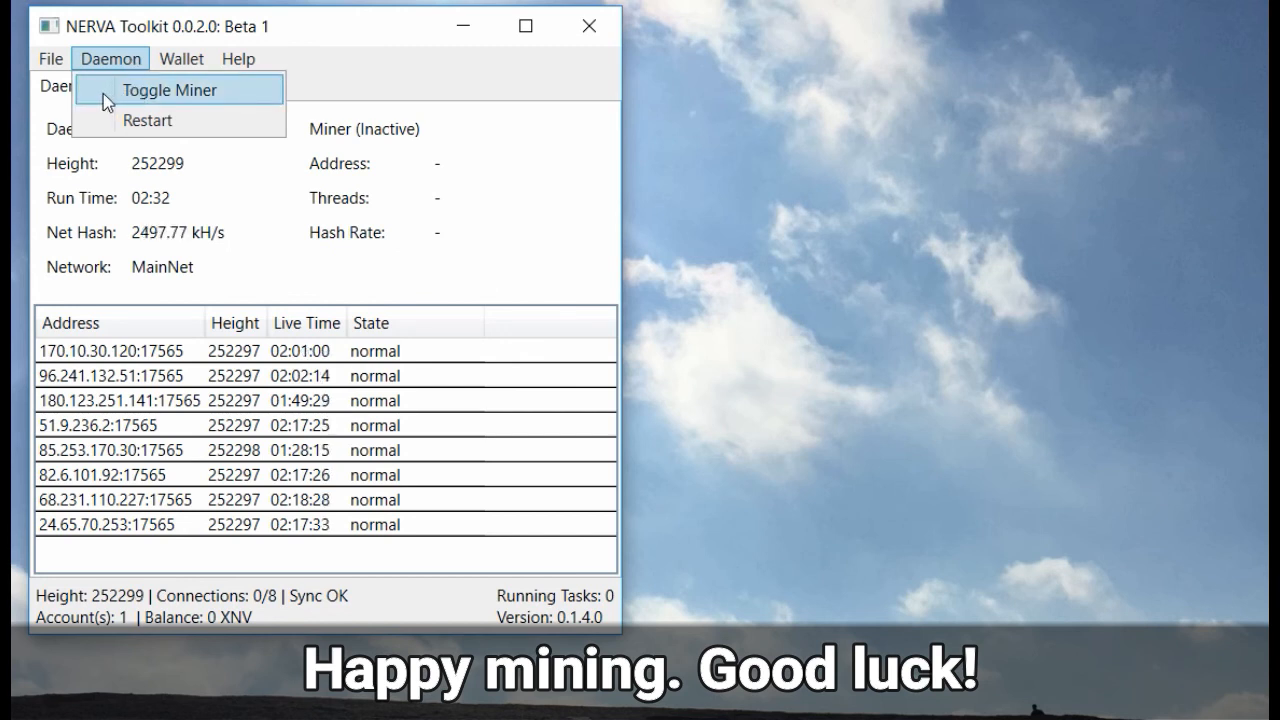
{"action": "left_click", "coordinate": [103, 93]}
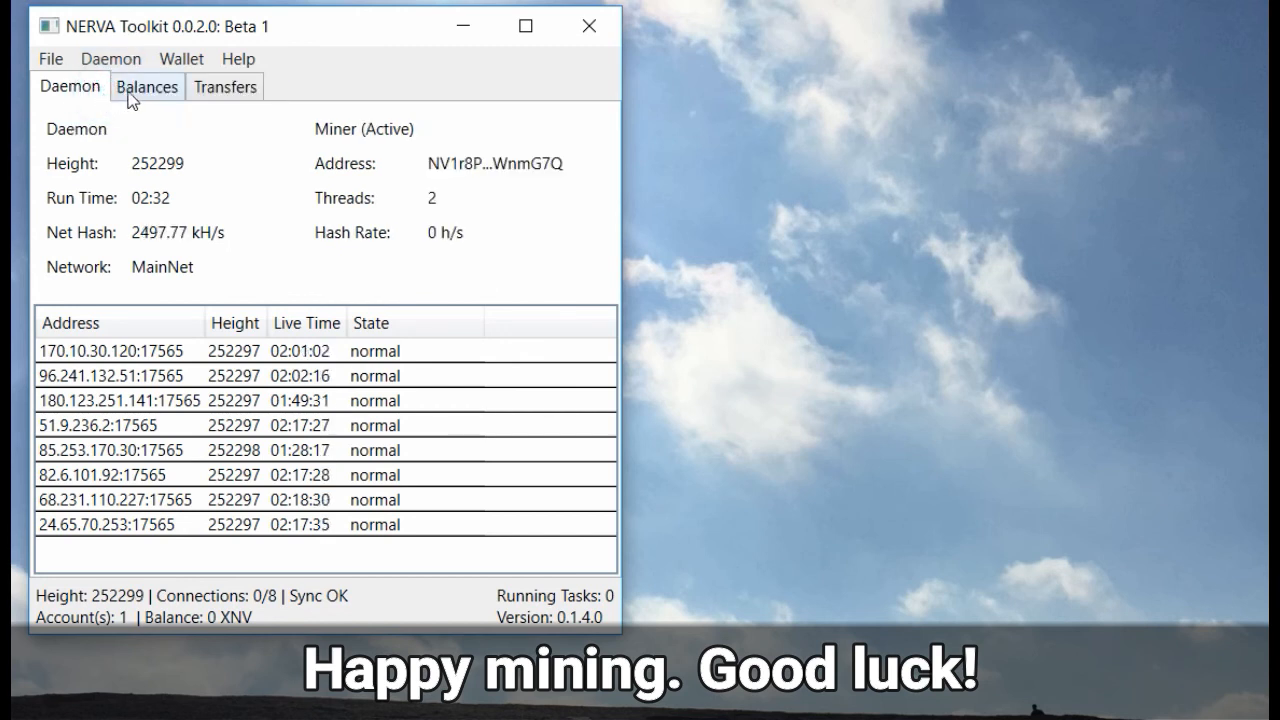